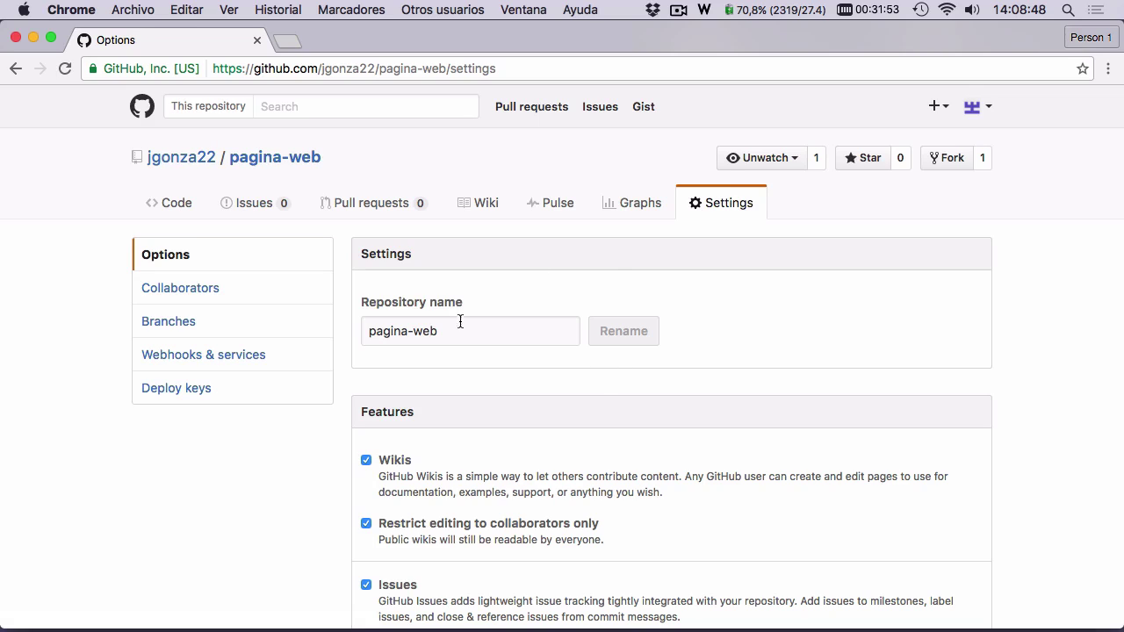
- Try appending '-2asd' to the repository name, then delete it again
drag(497, 321, 368, 331)
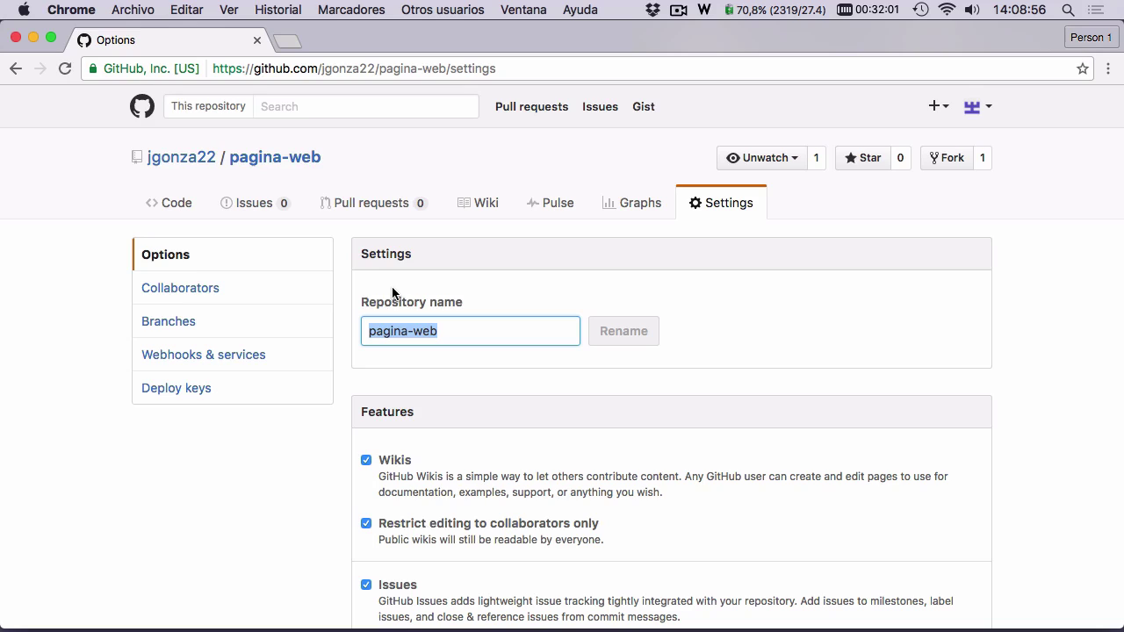
click(460, 333)
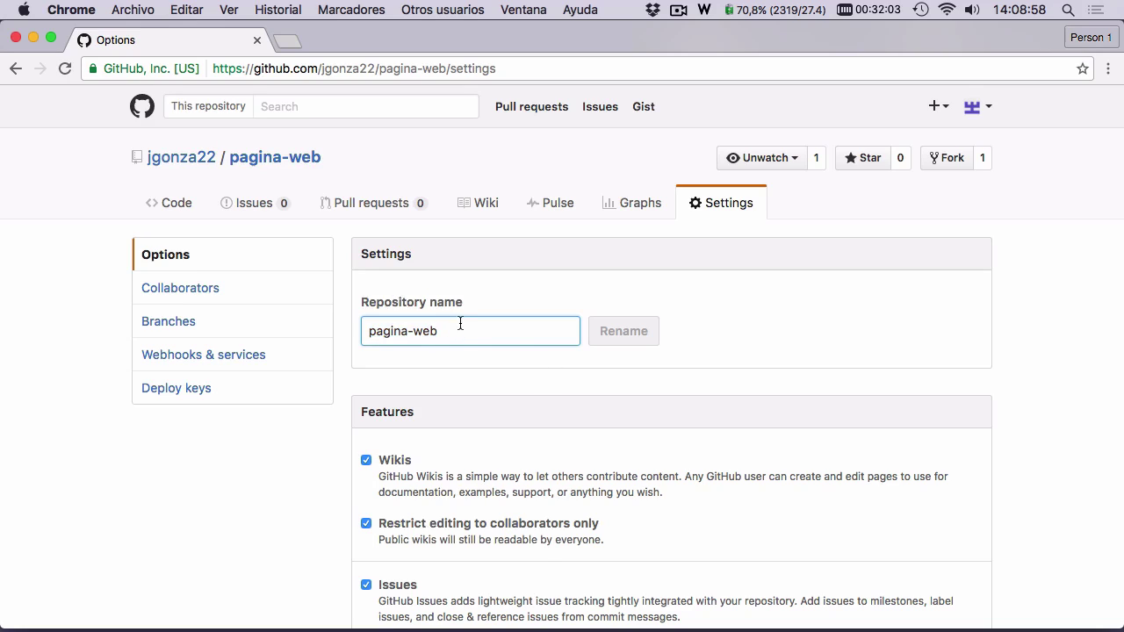
text(-2asd)
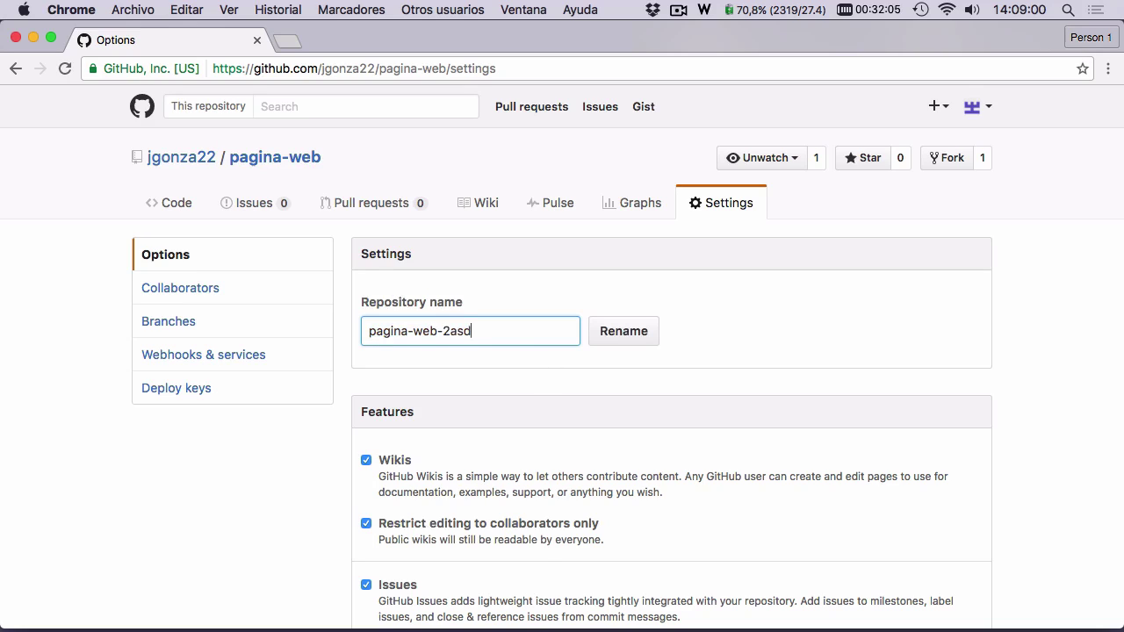
key(BackSpace)
key(BackSpace)
key(BackSpace)
key(BackSpace)
key(BackSpace)
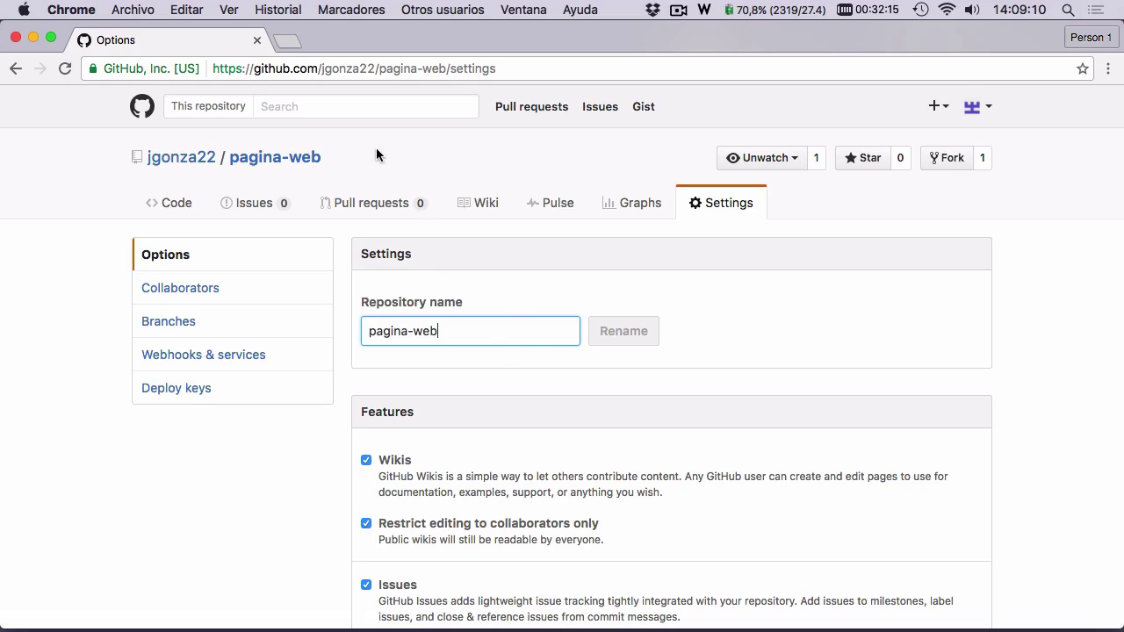
- Replace the repository name with 'fotocol2000' without renaming, and select the address-bar path
drag(460, 330, 367, 331)
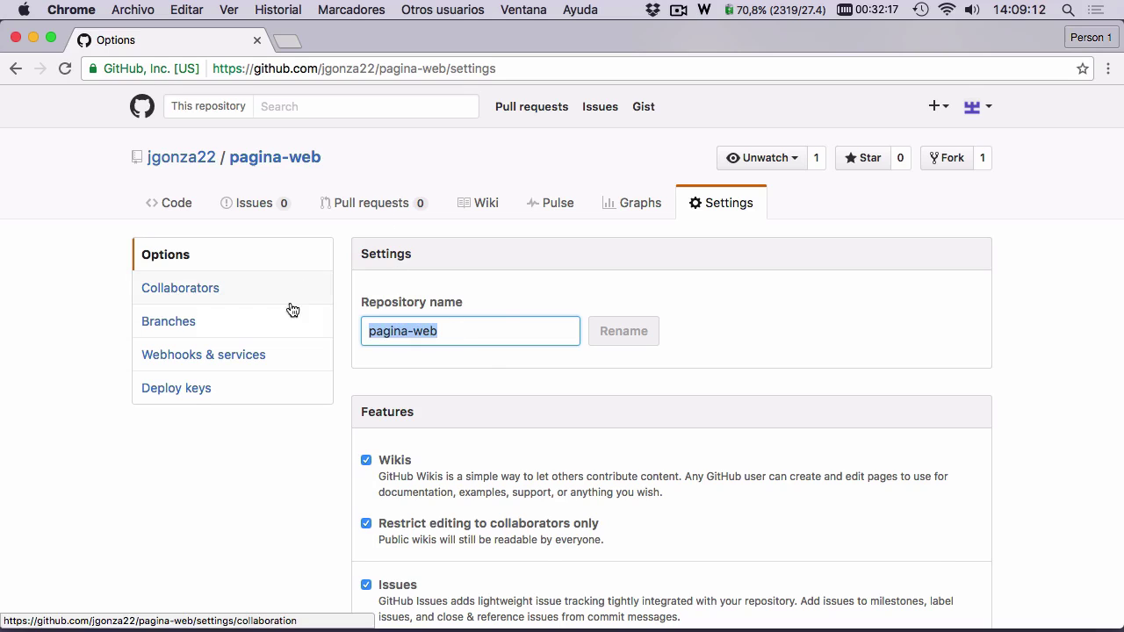
text(fotocol2000)
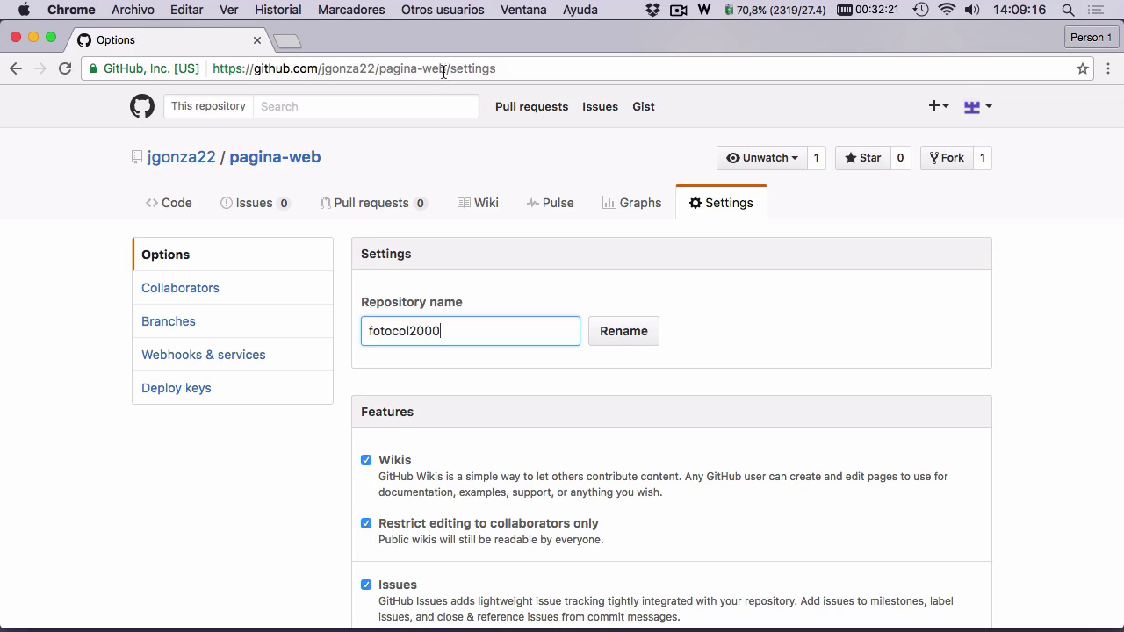
drag(445, 69, 169, 69)
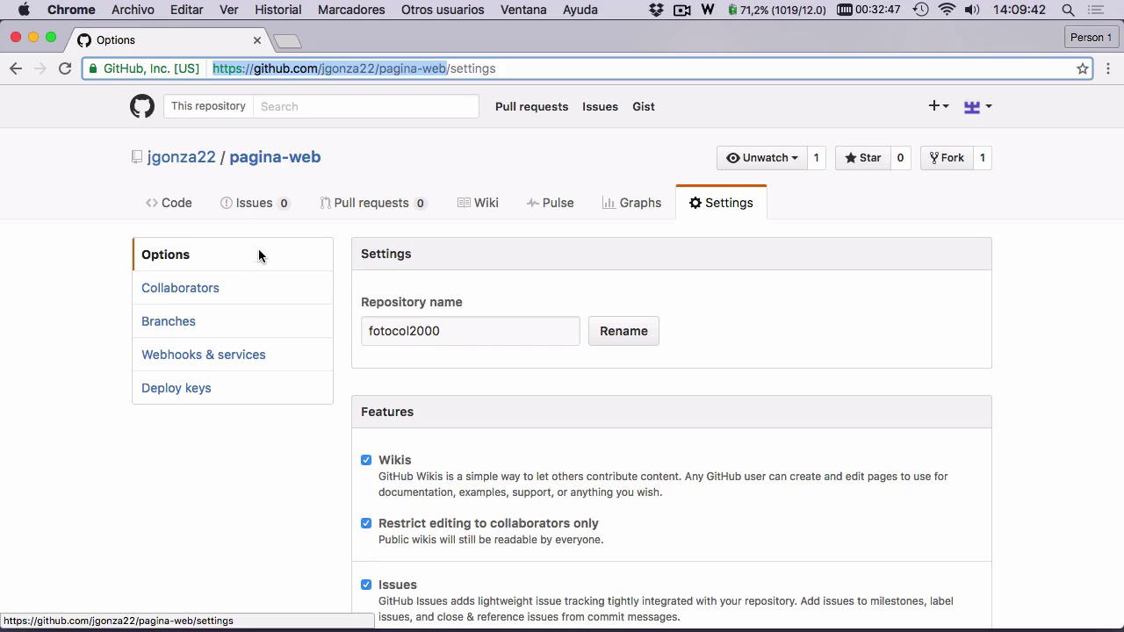
- Reload settings so the name reverts to pagina-web, and uncheck the Wikis feature
click(188, 254)
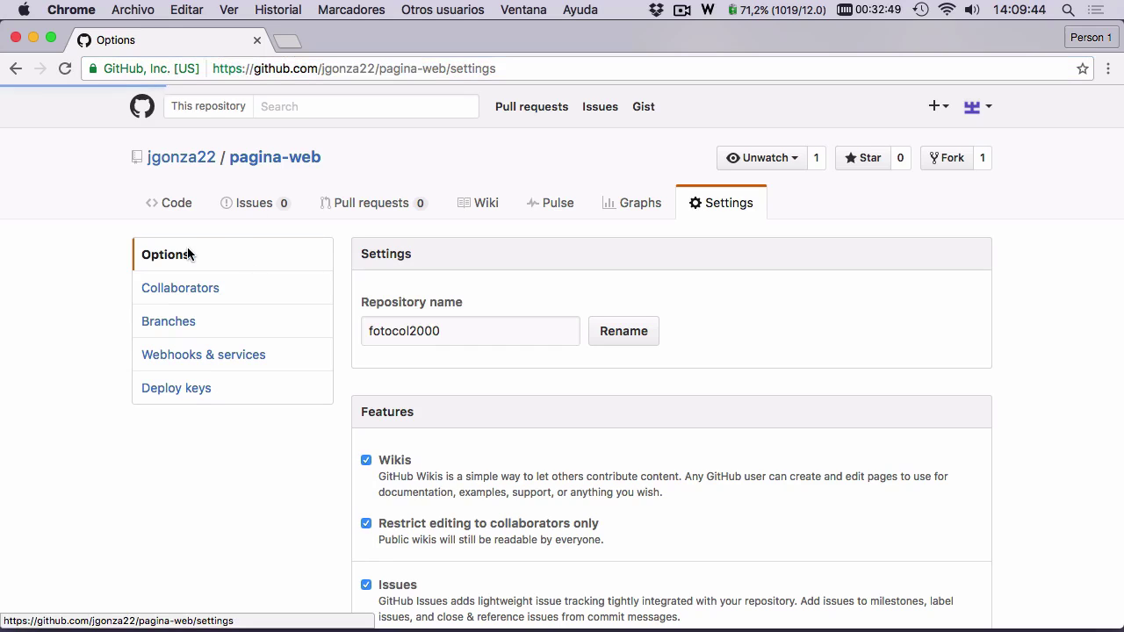
scroll(178, 283, down, 2)
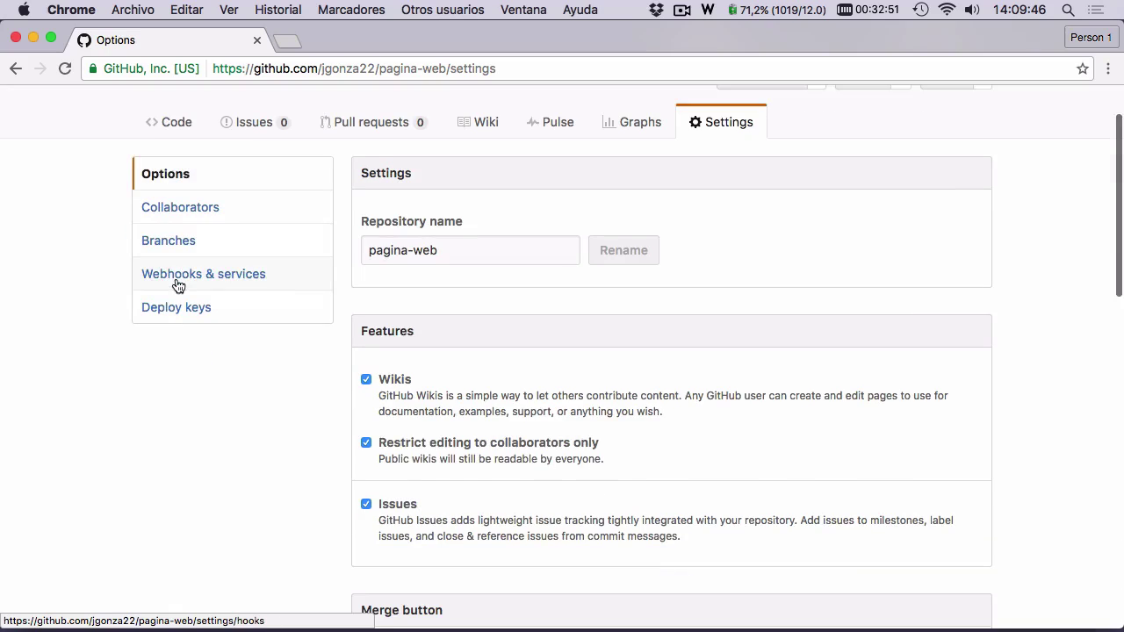
scroll(246, 307, down, 1)
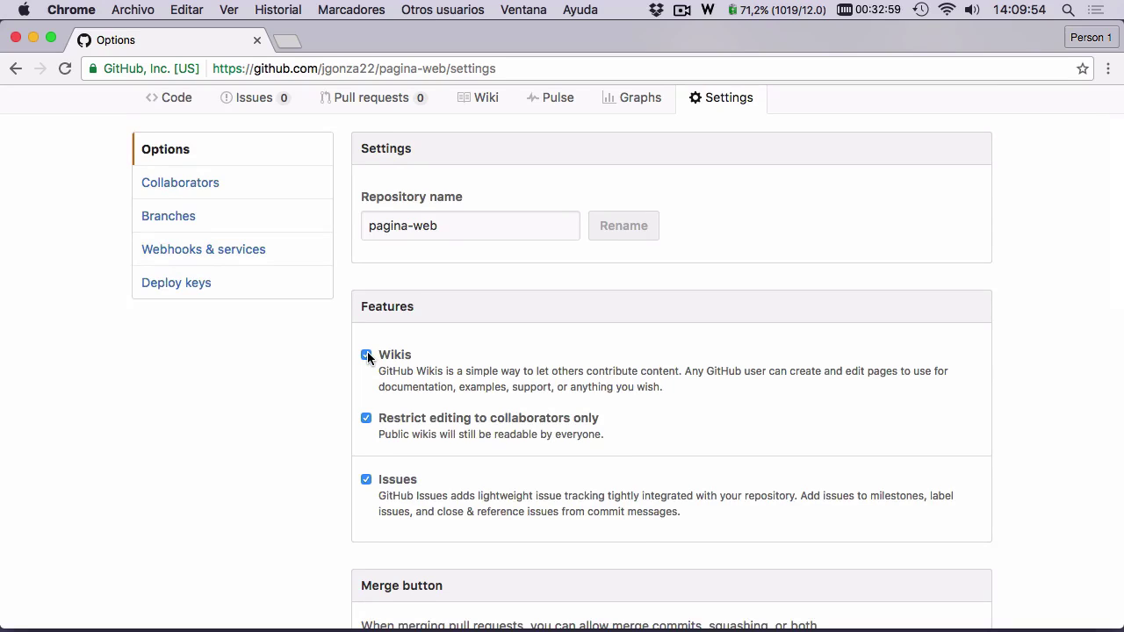
click(367, 355)
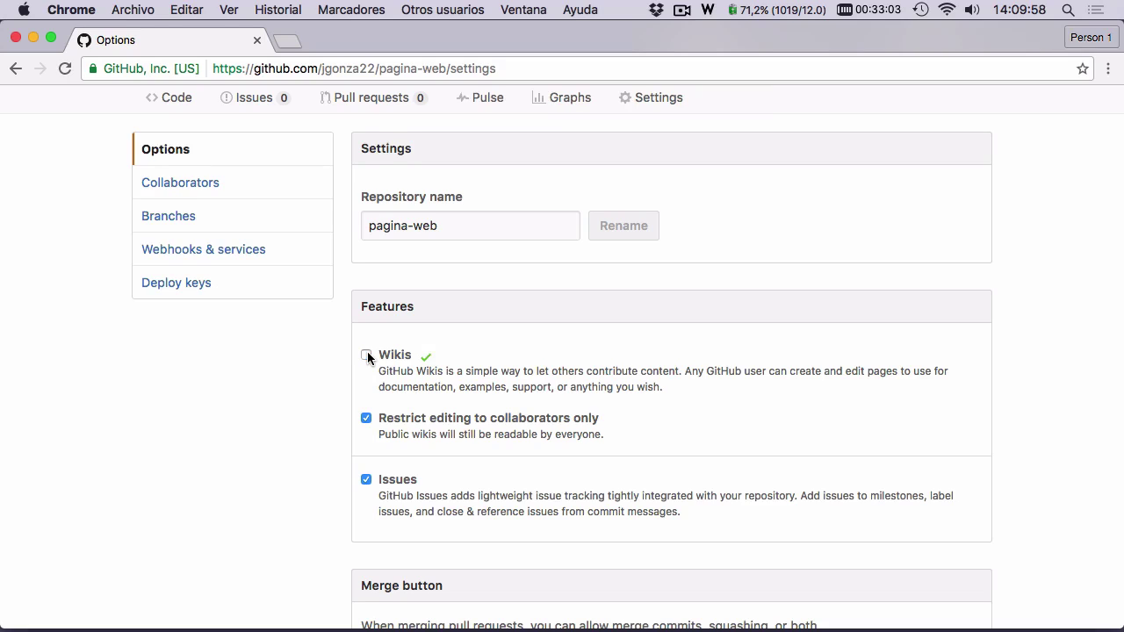
- Uncheck the Issues feature in the repository's Features settings
scroll(494, 155, up, 1)
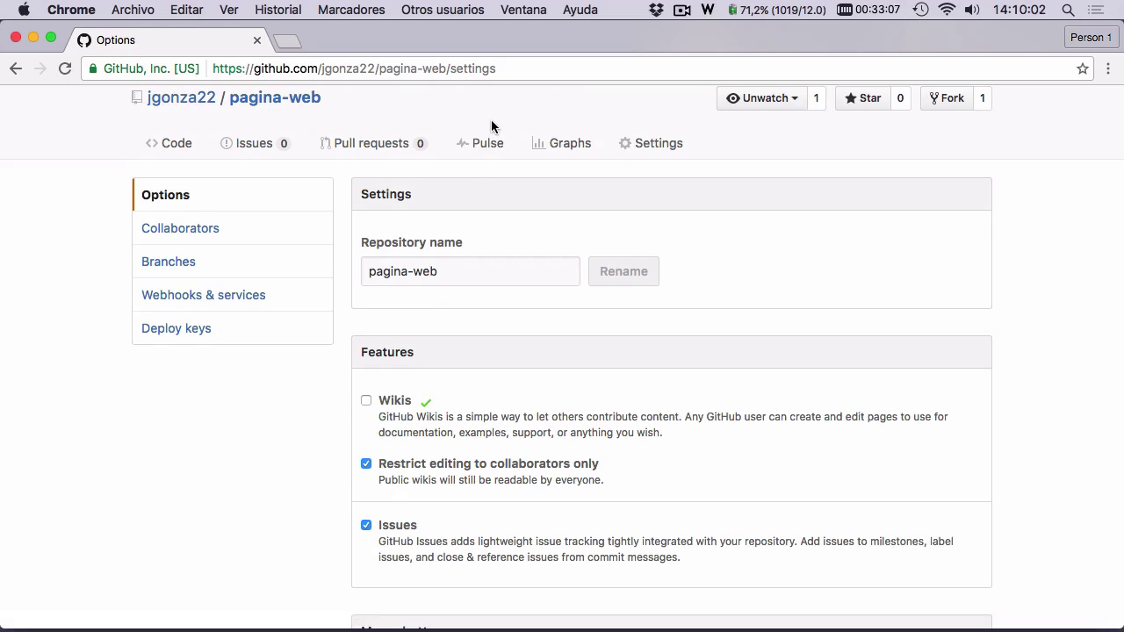
scroll(471, 162, down, 1)
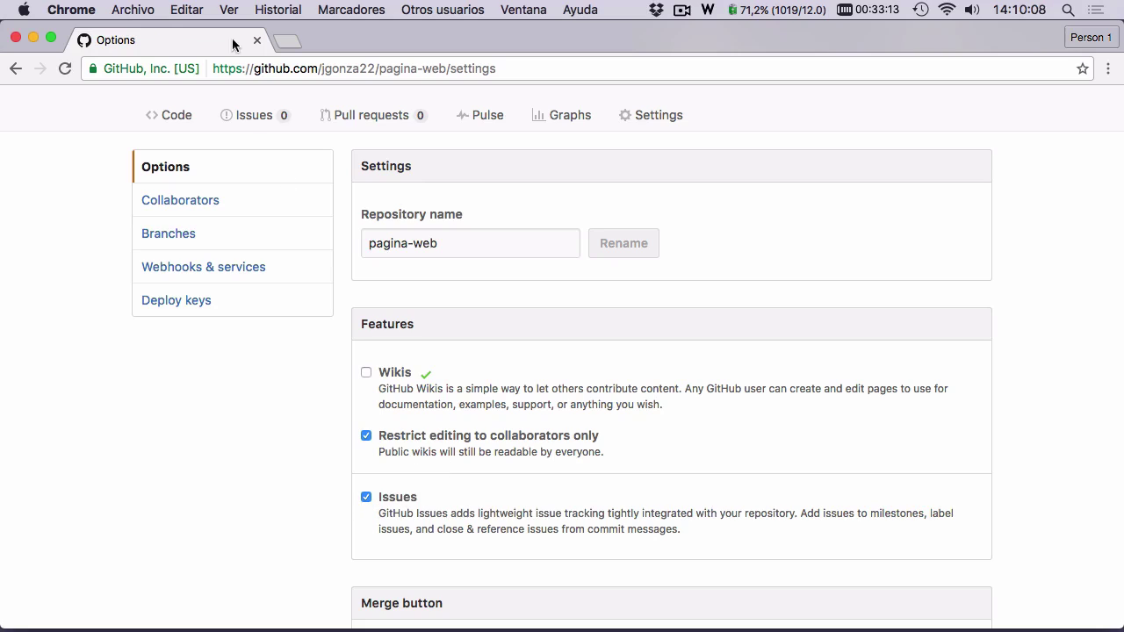
click(396, 501)
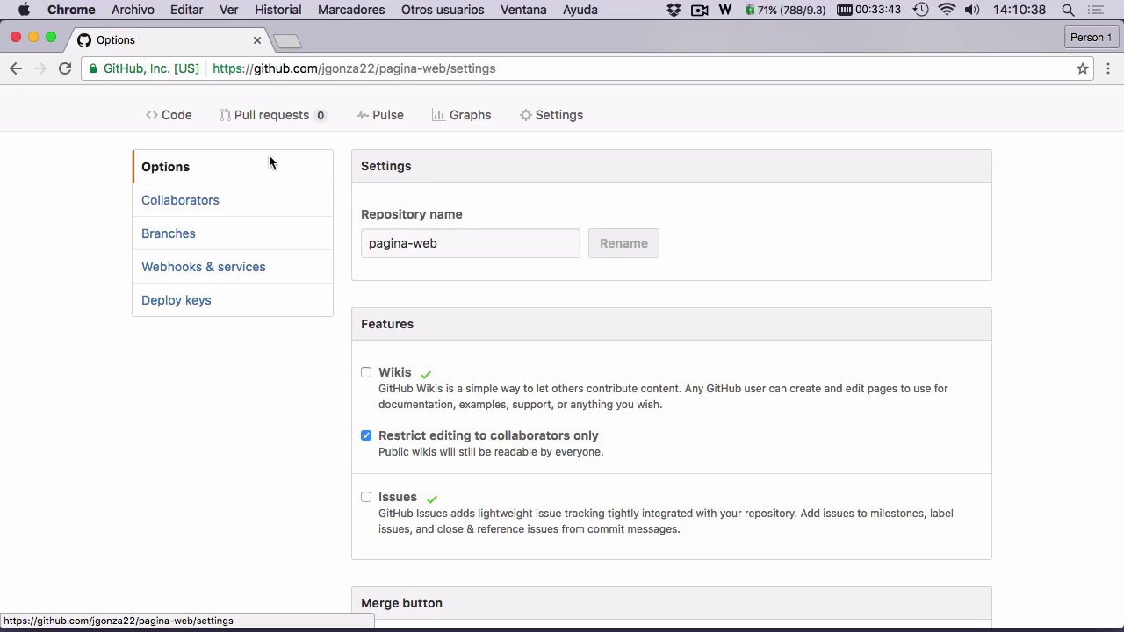
scroll(388, 354, down, 1)
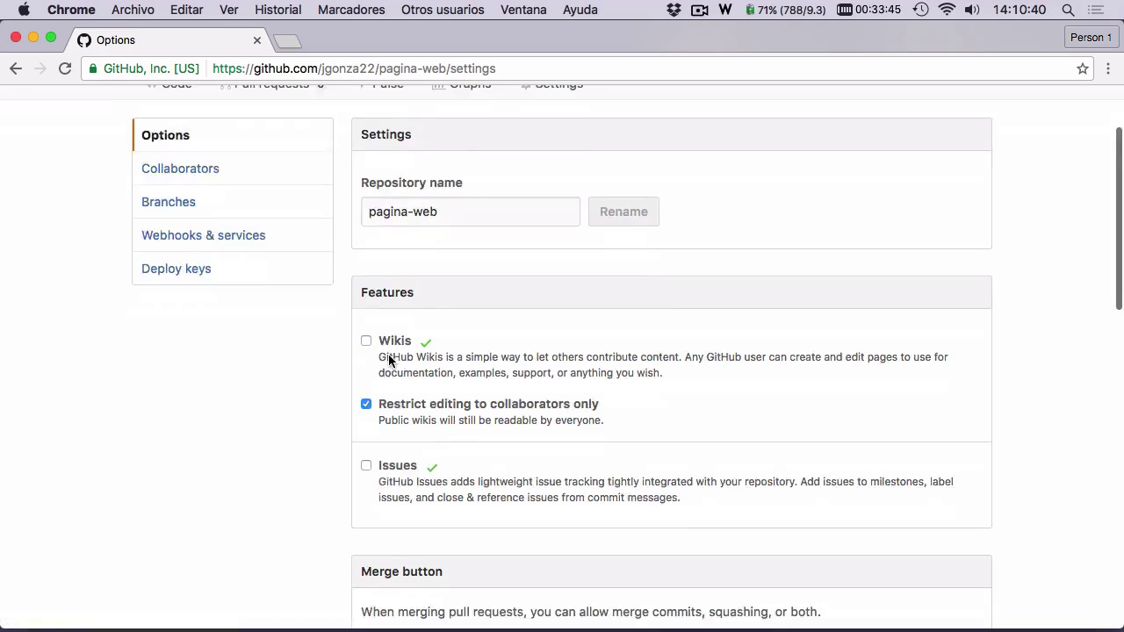
scroll(389, 354, down, 2)
scroll(466, 148, up, 4)
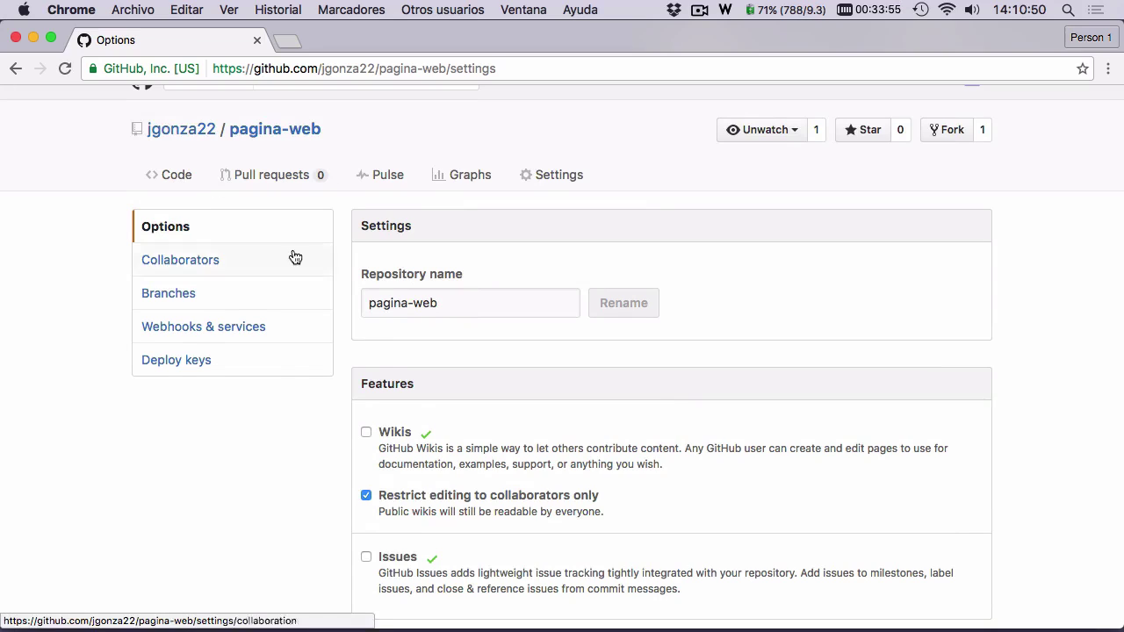
scroll(295, 255, down, 5)
scroll(294, 253, down, 10)
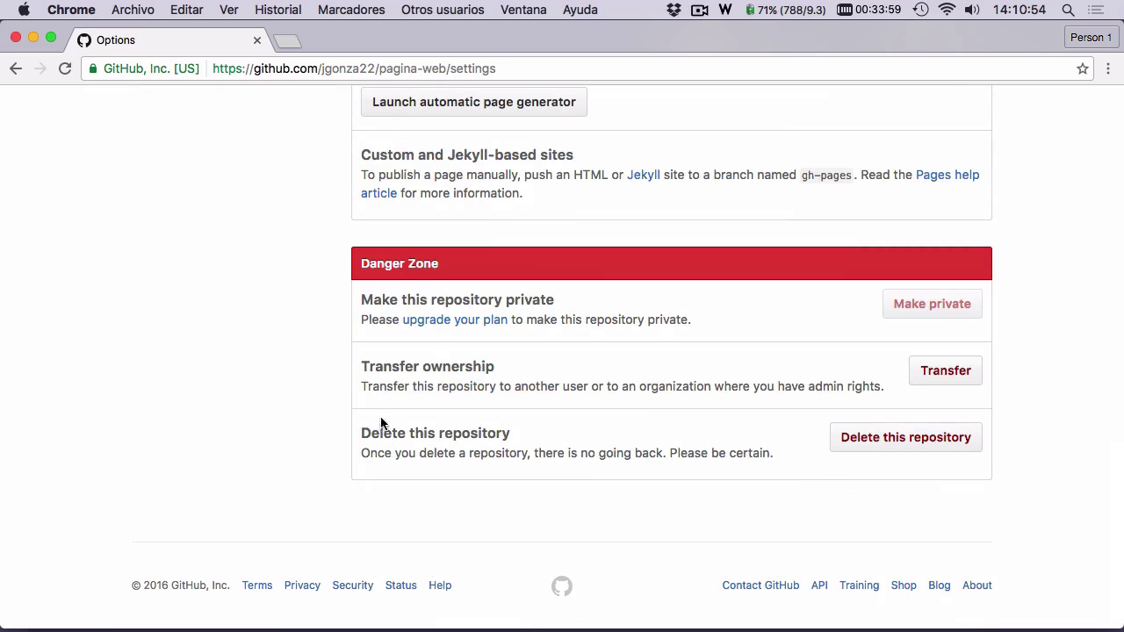
drag(367, 430, 521, 425)
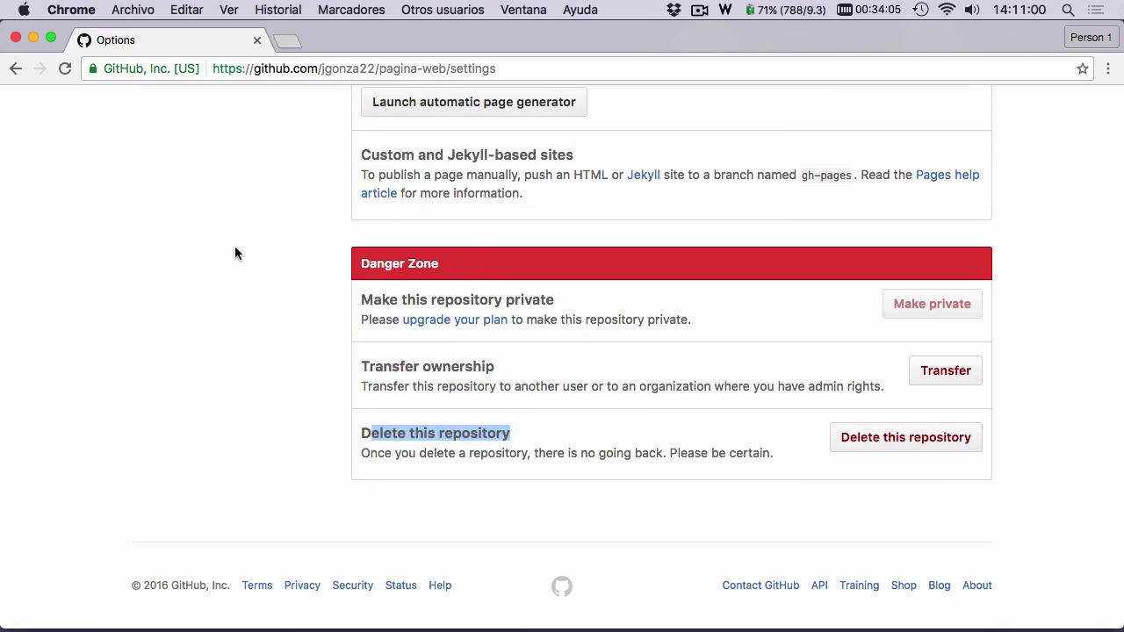
scroll(362, 211, up, 5)
scroll(363, 255, down, 5)
scroll(795, 391, up, 15)
scroll(515, 364, up, 2)
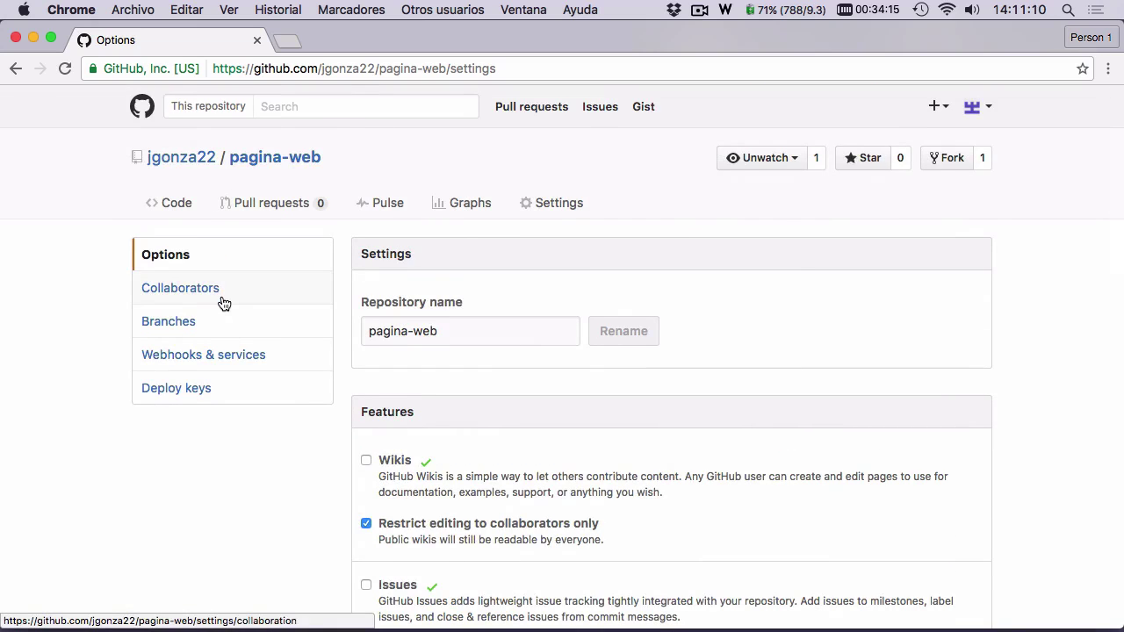
- Open Collaborators settings, confirm with the account password, and decline saving it
click(219, 295)
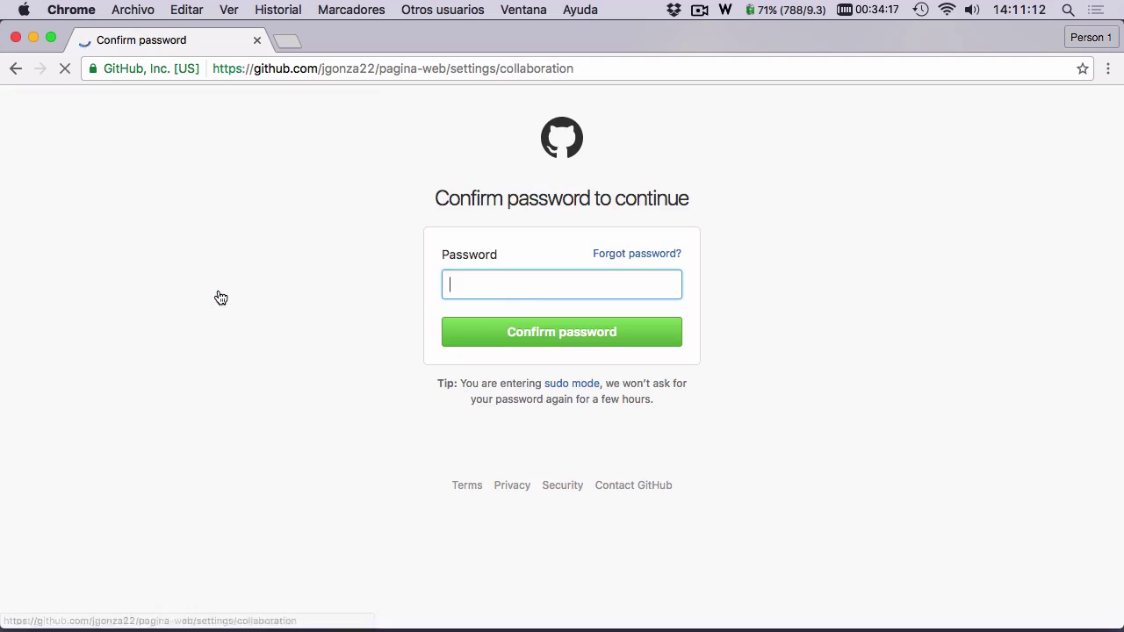
text(•••••)
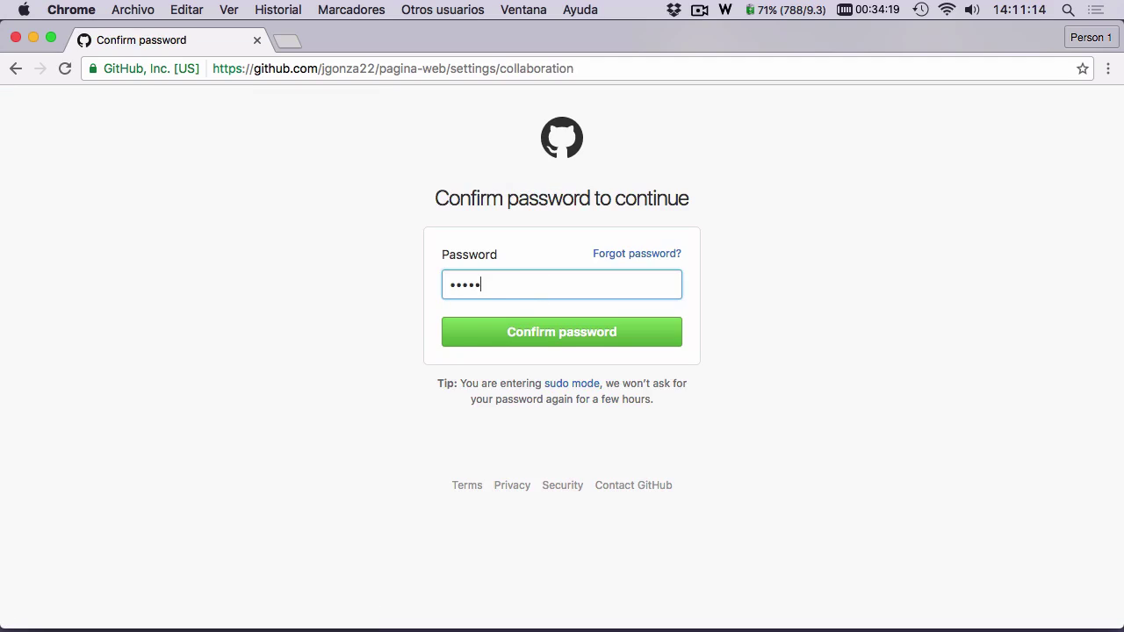
text(••••••)
key(Return)
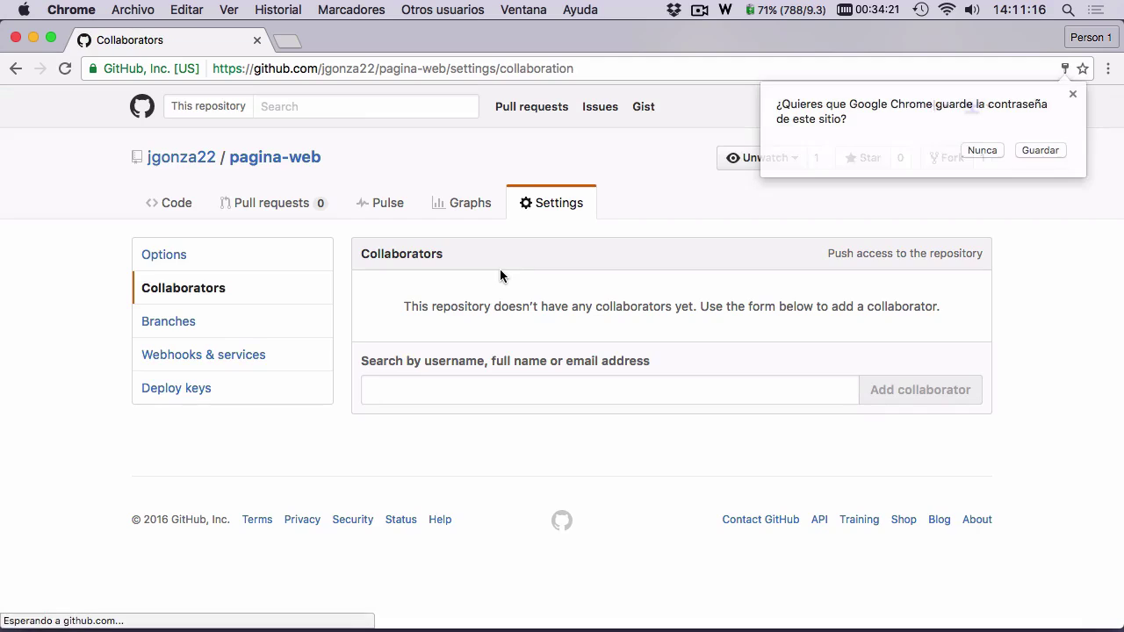
click(1072, 94)
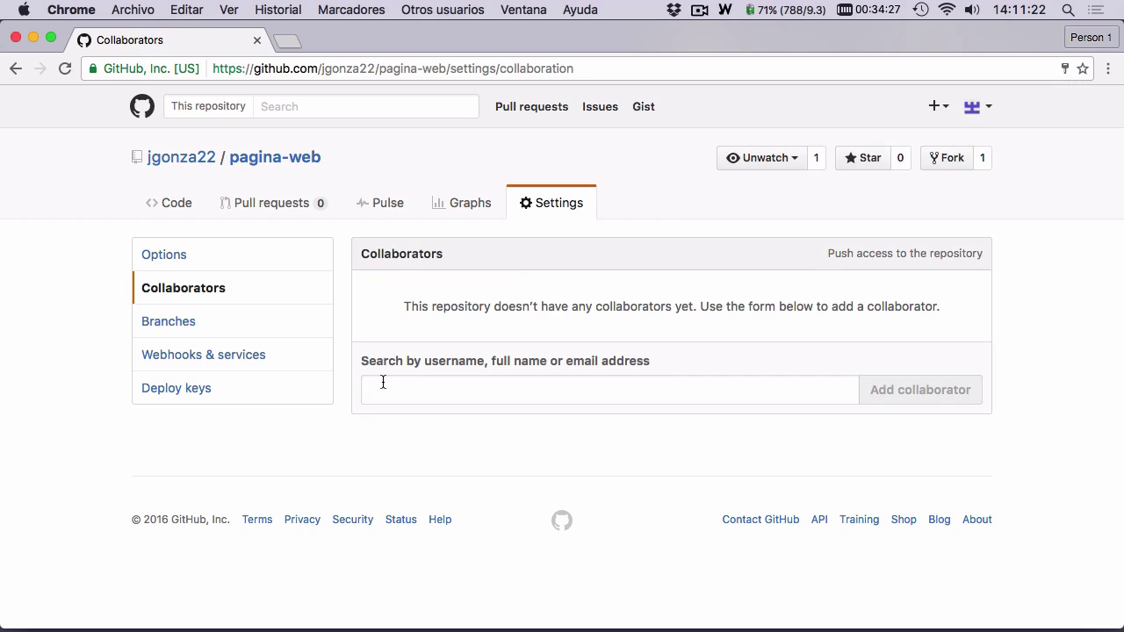
- Search collaborators for 'danirod', clear the search, and return to the Options settings
click(383, 382)
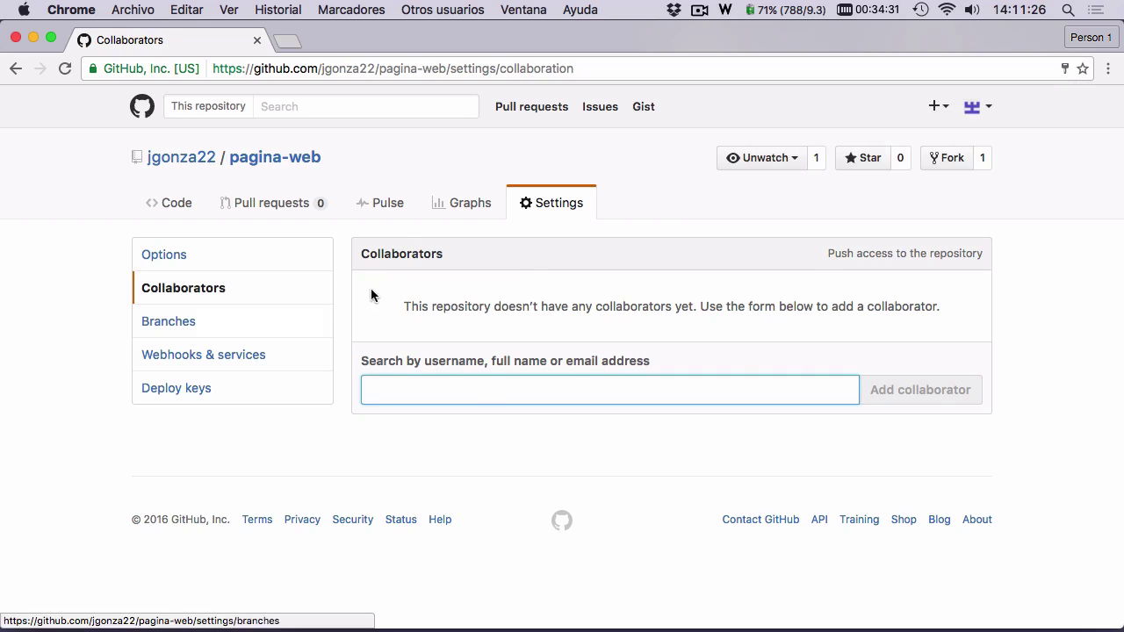
text(da)
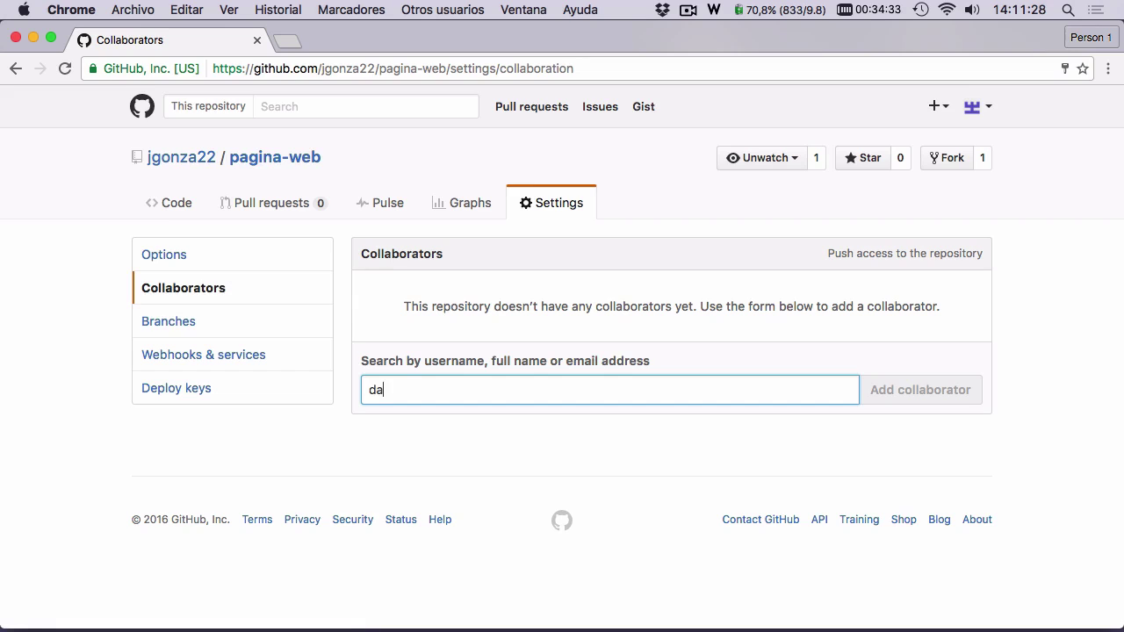
text(nirod)
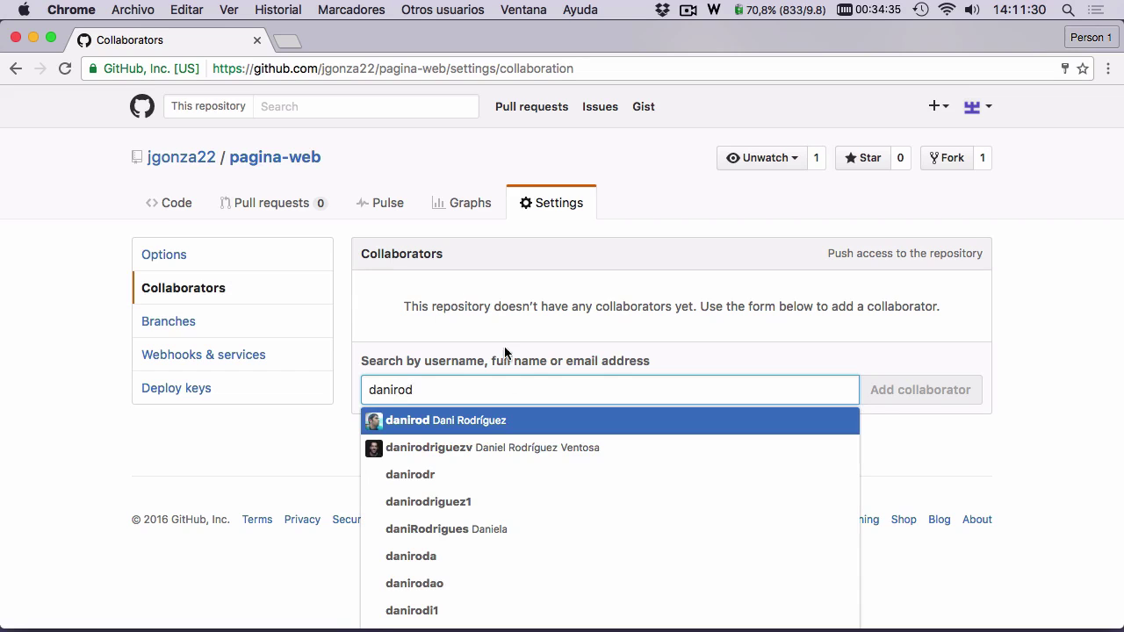
key(Return)
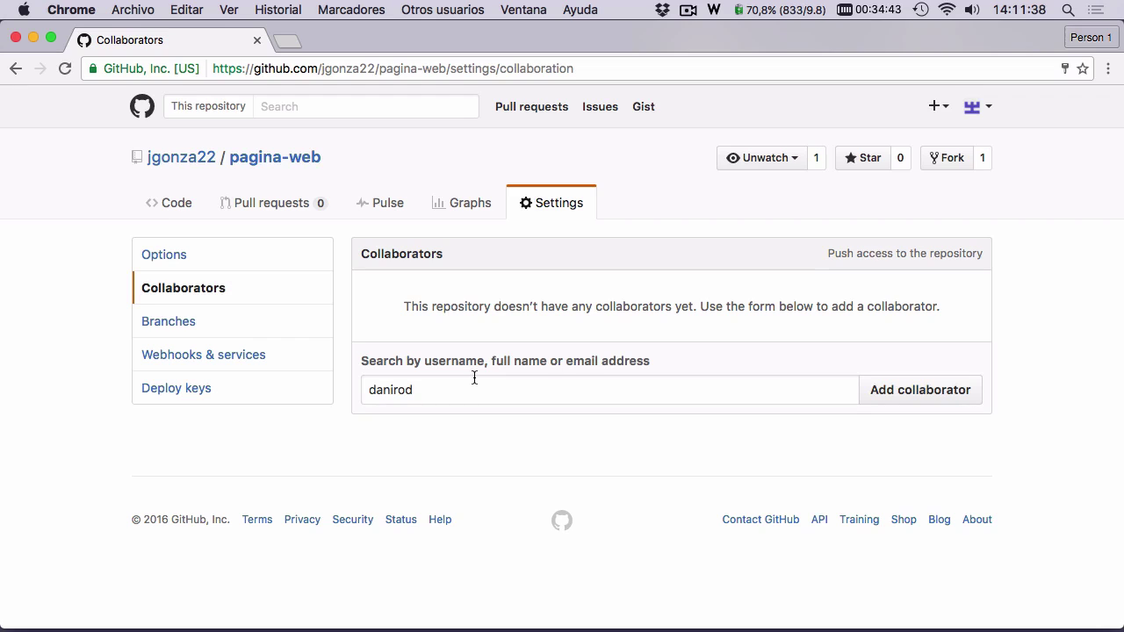
double_click(420, 390)
key(BackSpace)
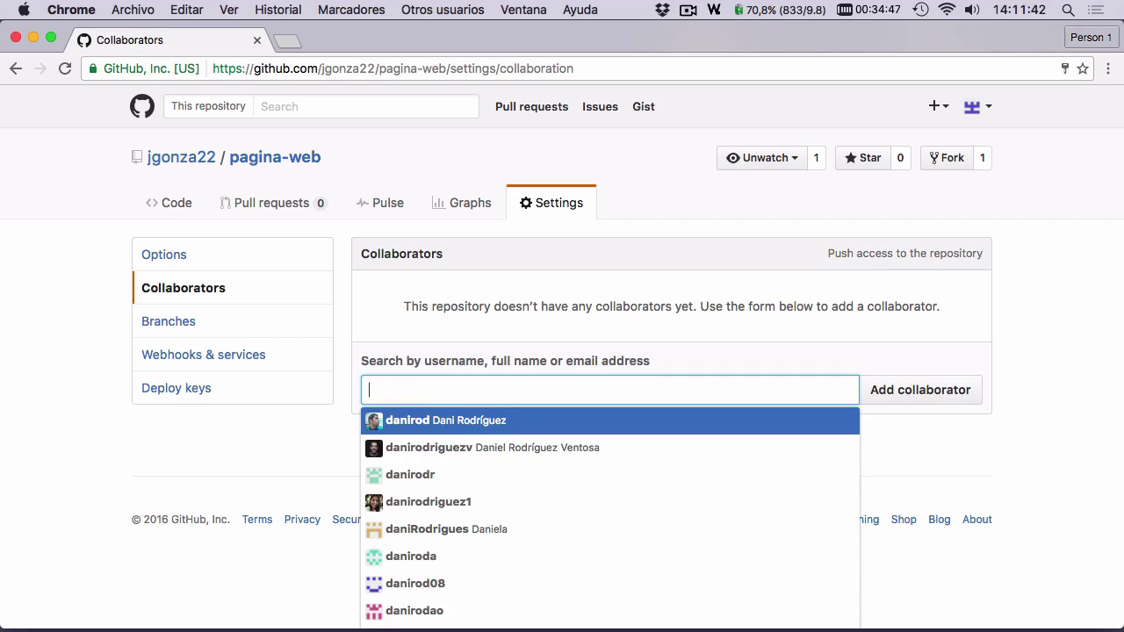
click(93, 340)
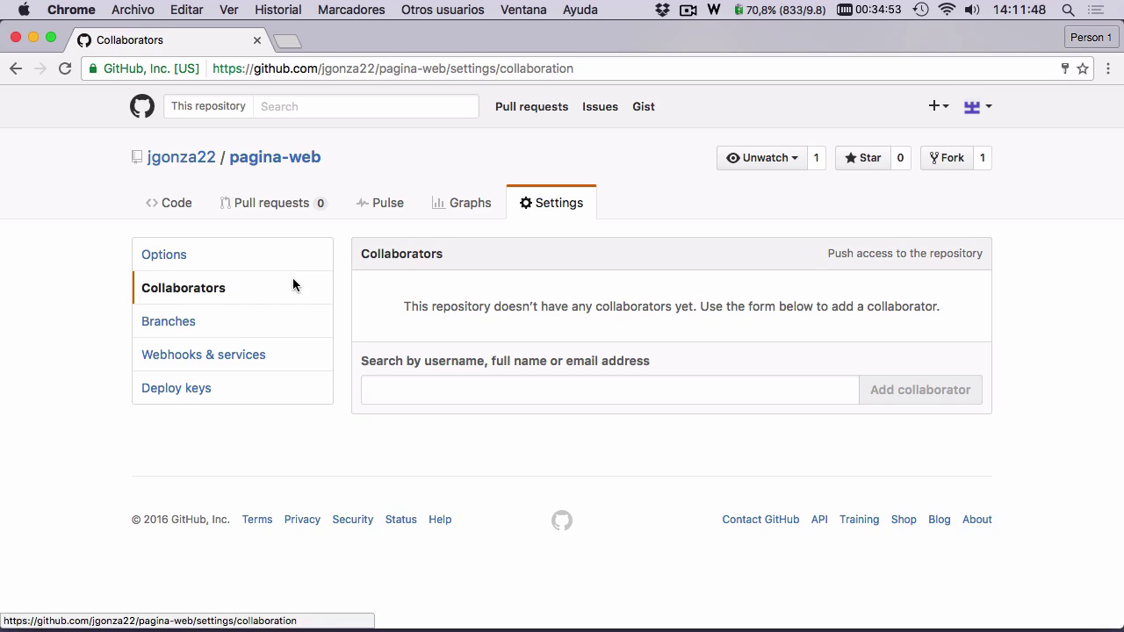
click(255, 254)
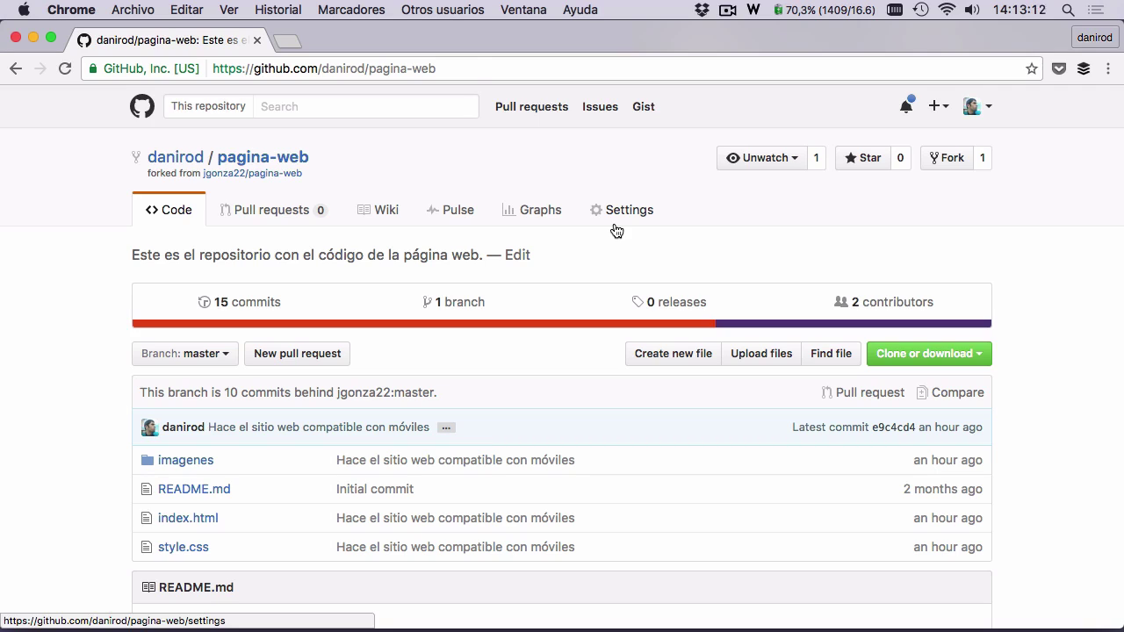
- Delete the pagina-web fork from the Danger Zone, confirming by typing 'pagina-web'
click(617, 230)
scroll(607, 246, down, 15)
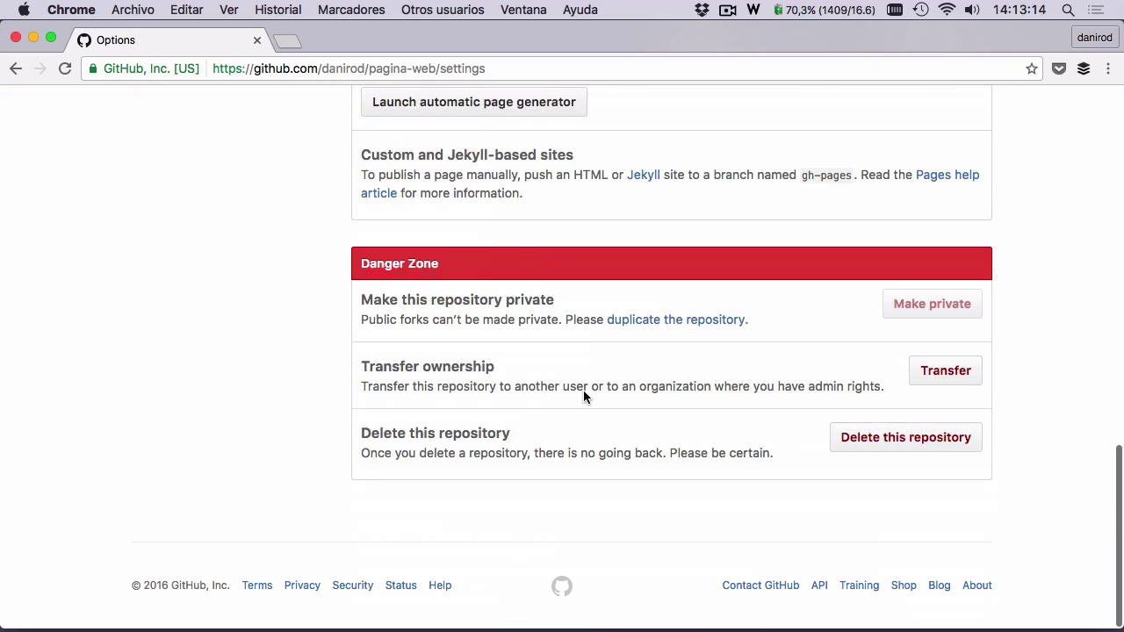
click(955, 446)
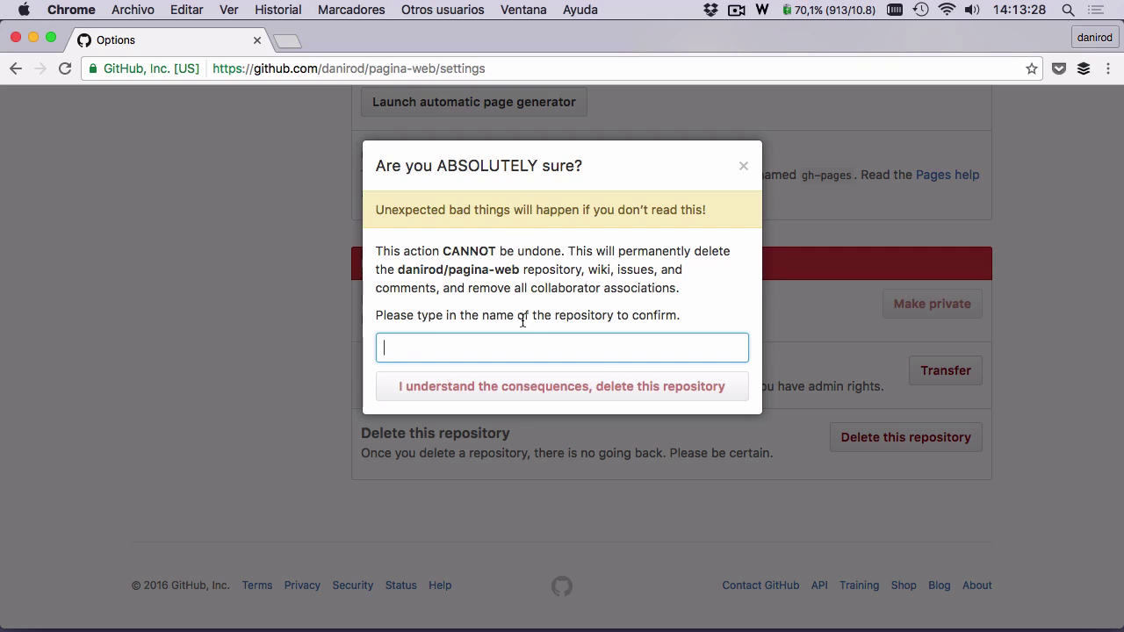
text(pagina-web)
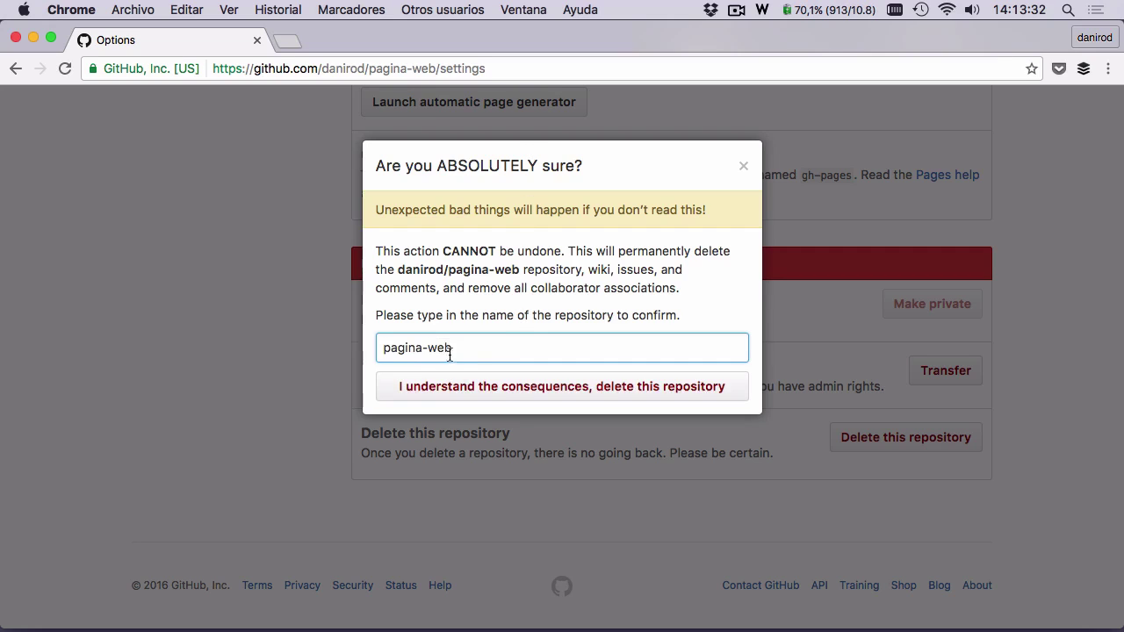
click(571, 397)
click(576, 386)
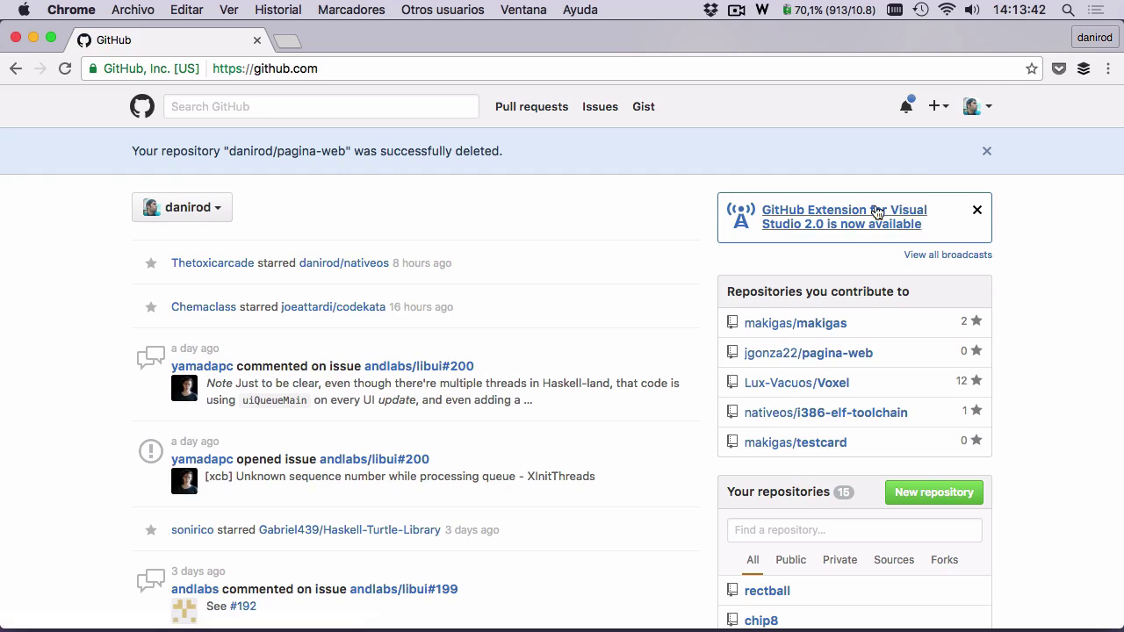
- Go to your profile's public activity feed
click(971, 108)
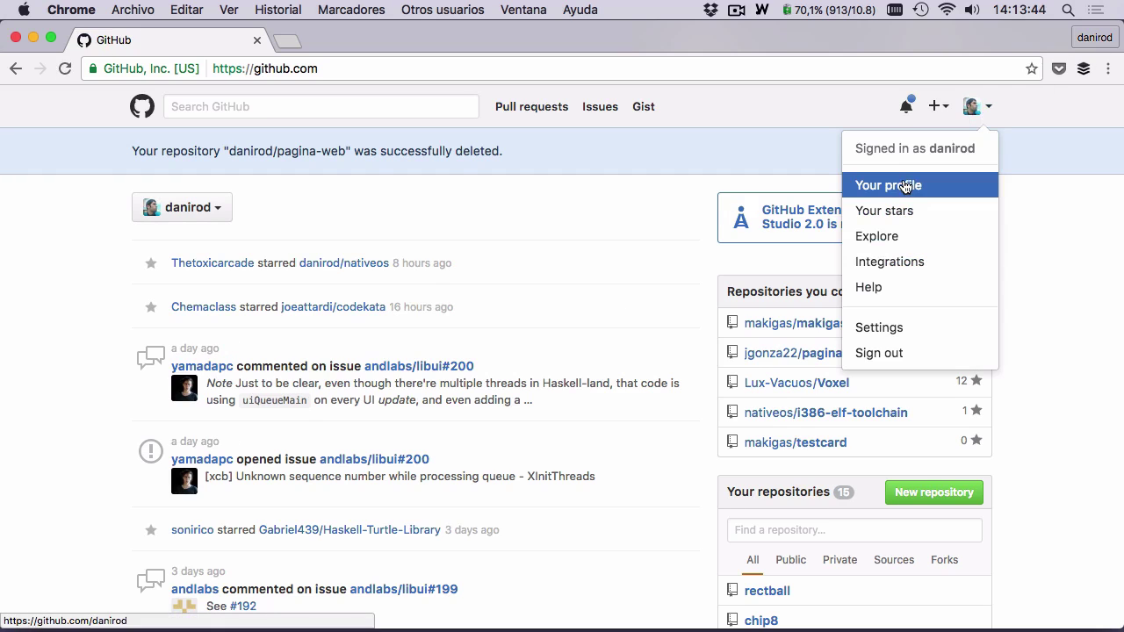
click(898, 186)
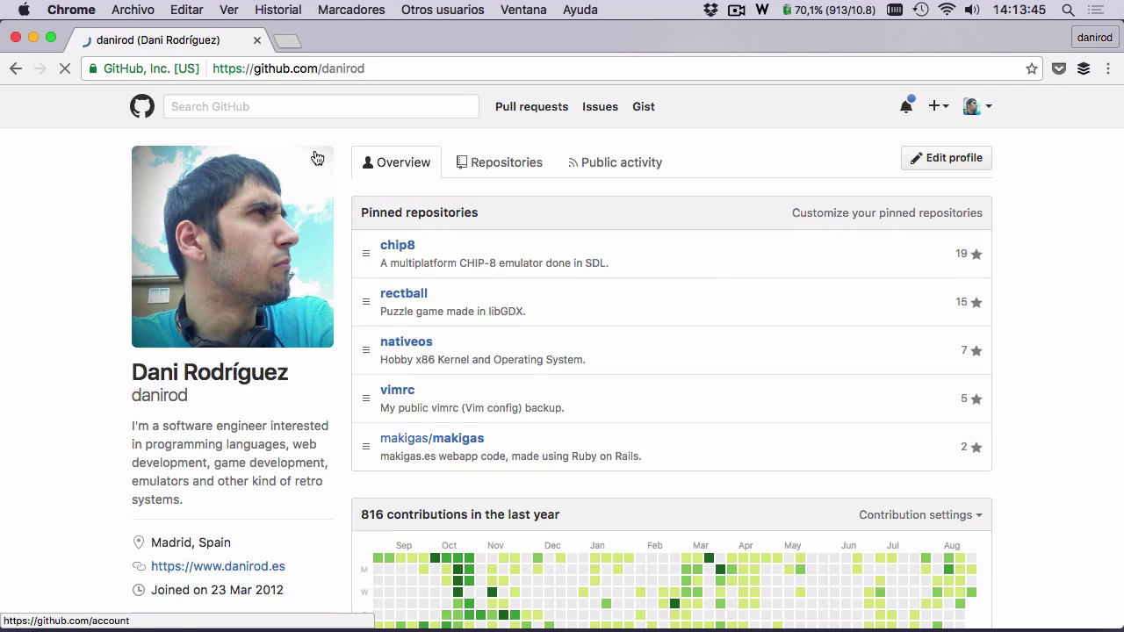
click(618, 173)
scroll(610, 195, down, 2)
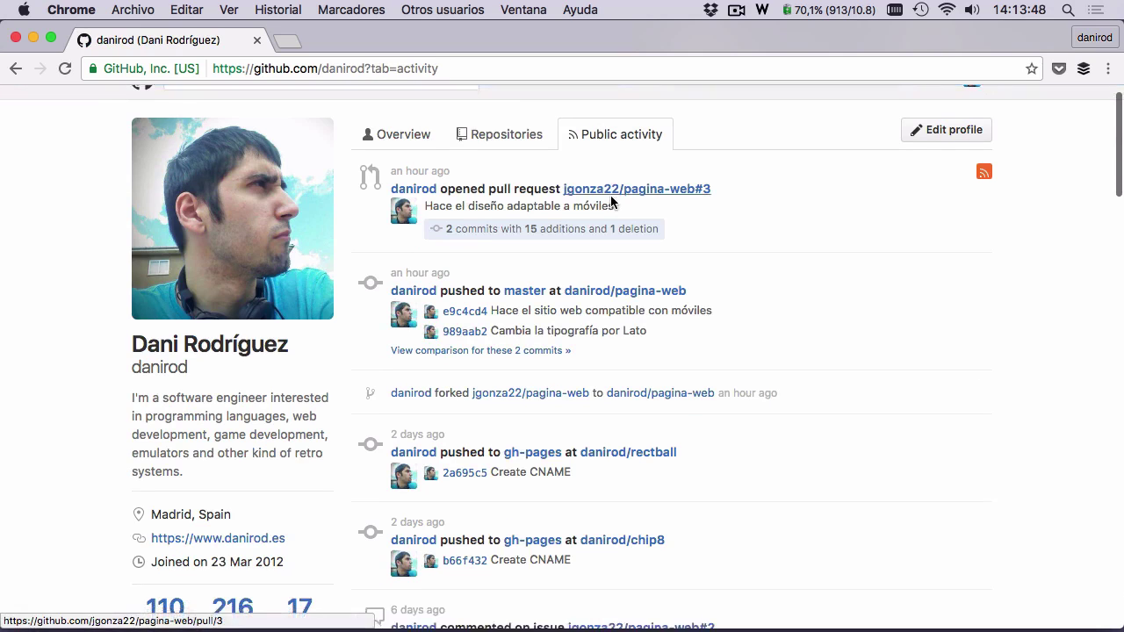
scroll(608, 189, up, 2)
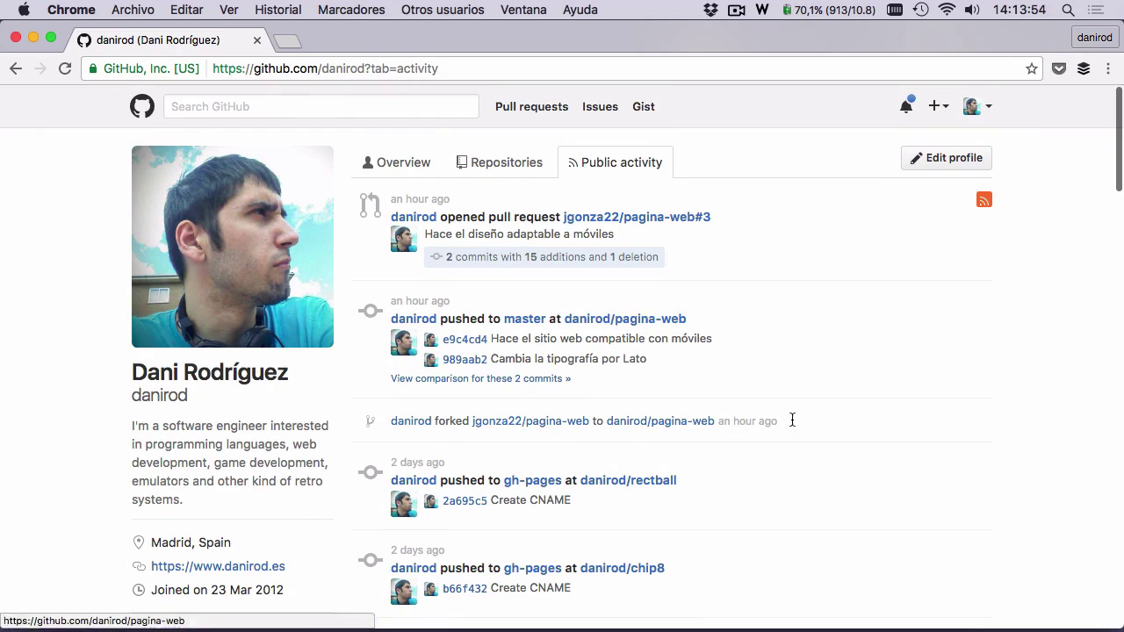
- Follow the forked pagina-web link from the activity, then close the browser window
drag(790, 421, 381, 416)
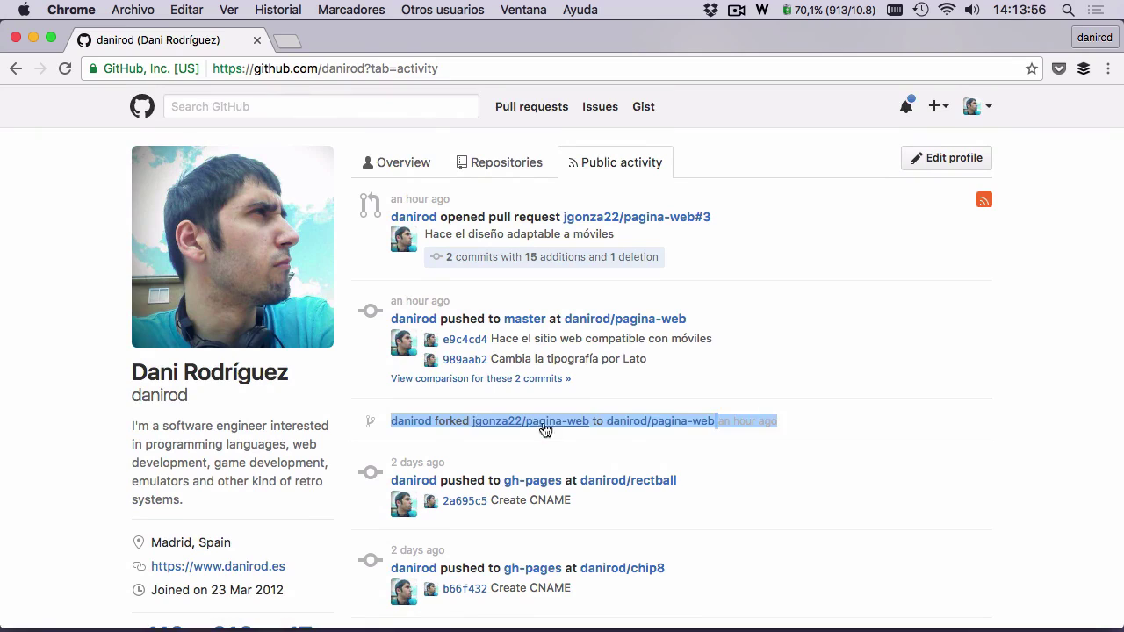
click(817, 417)
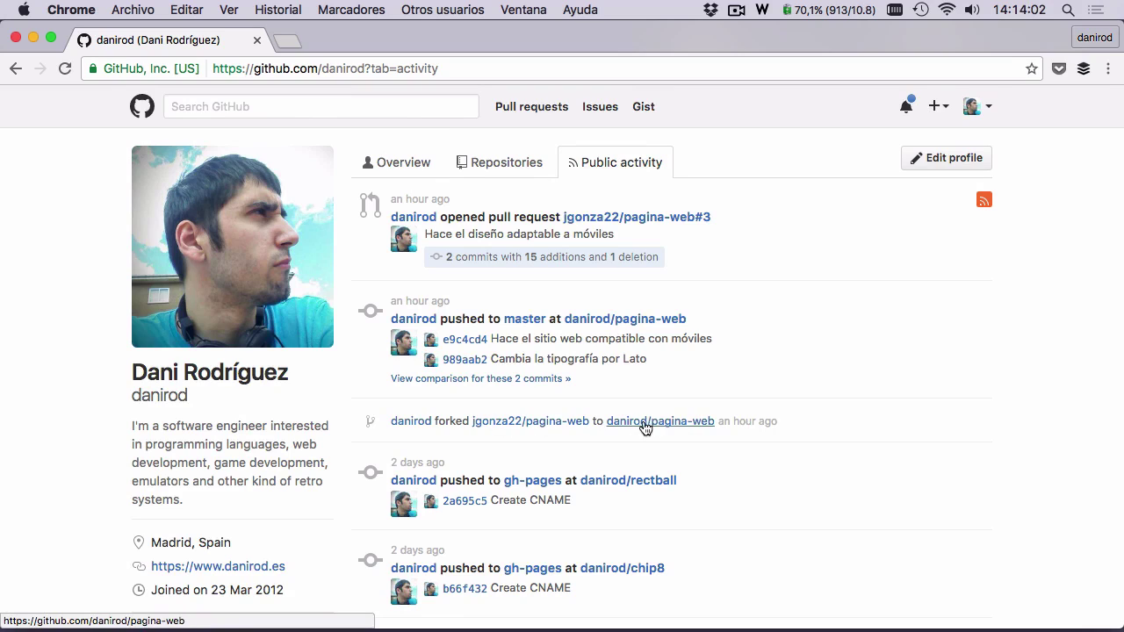
click(666, 428)
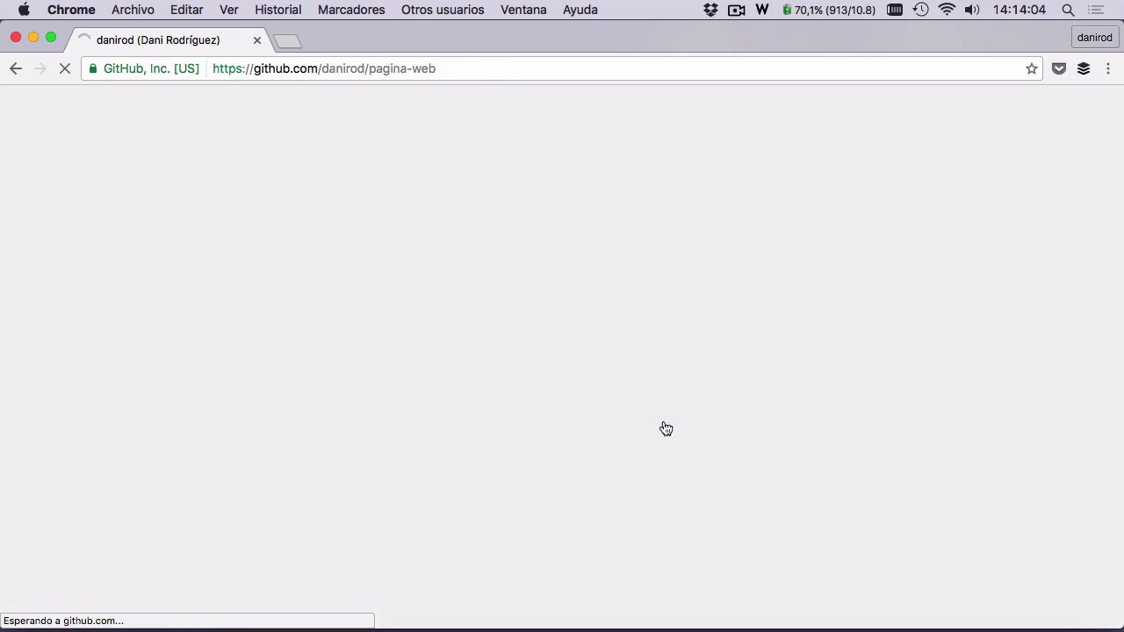
key(super+w)
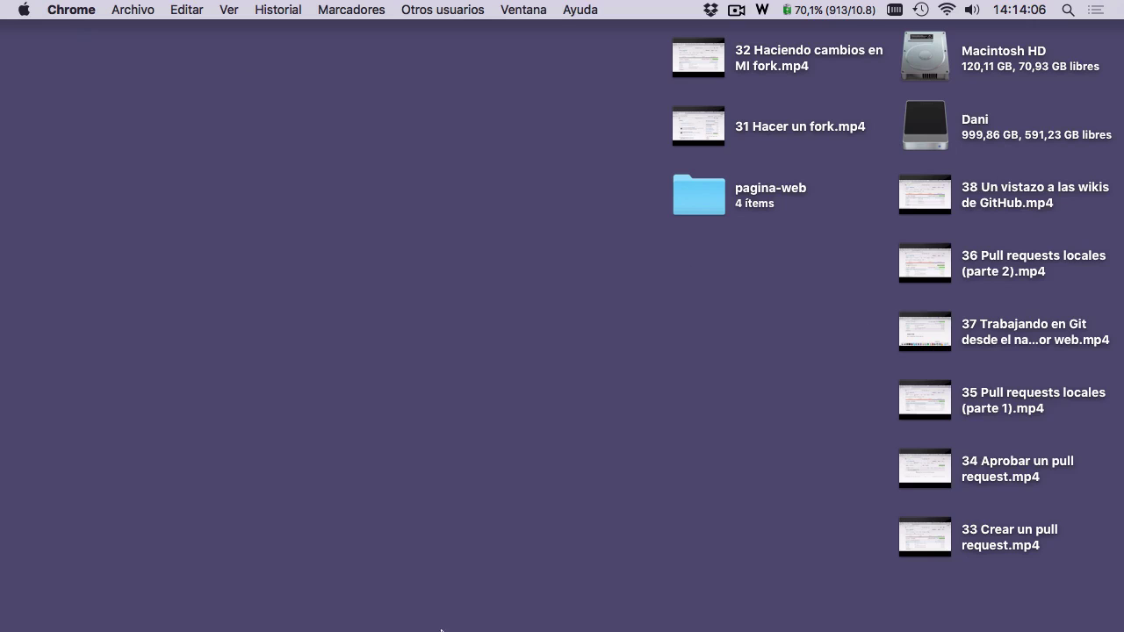
- Reopen Chrome, go to the autocompleted 'githu' address, and close that wrong page
click(923, 597)
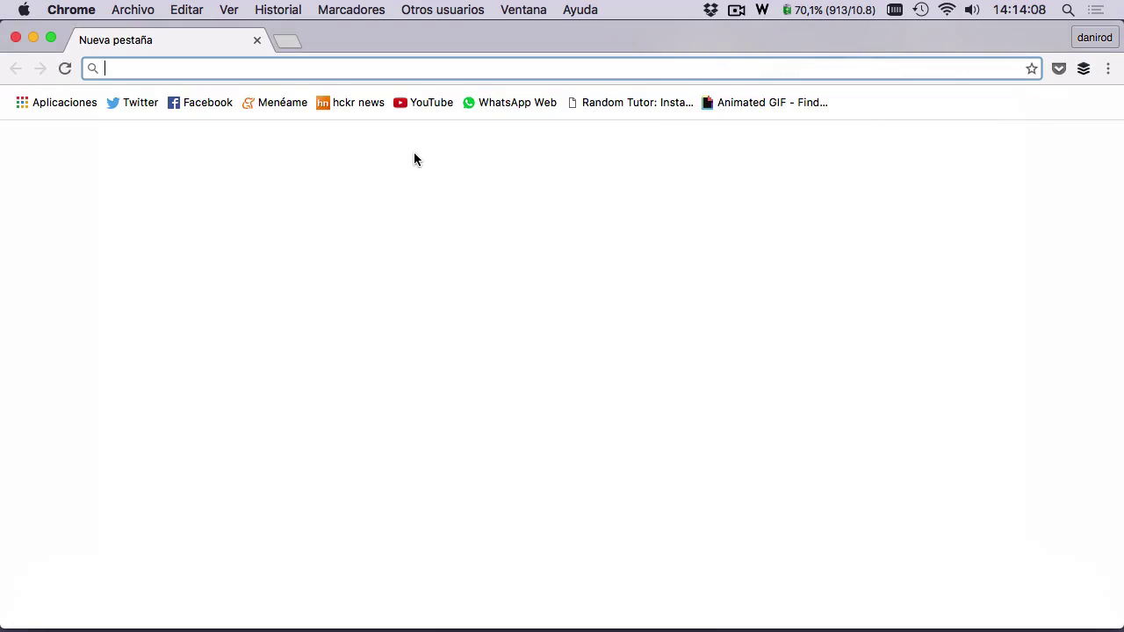
text(githu)
key(Return)
key(super+w)
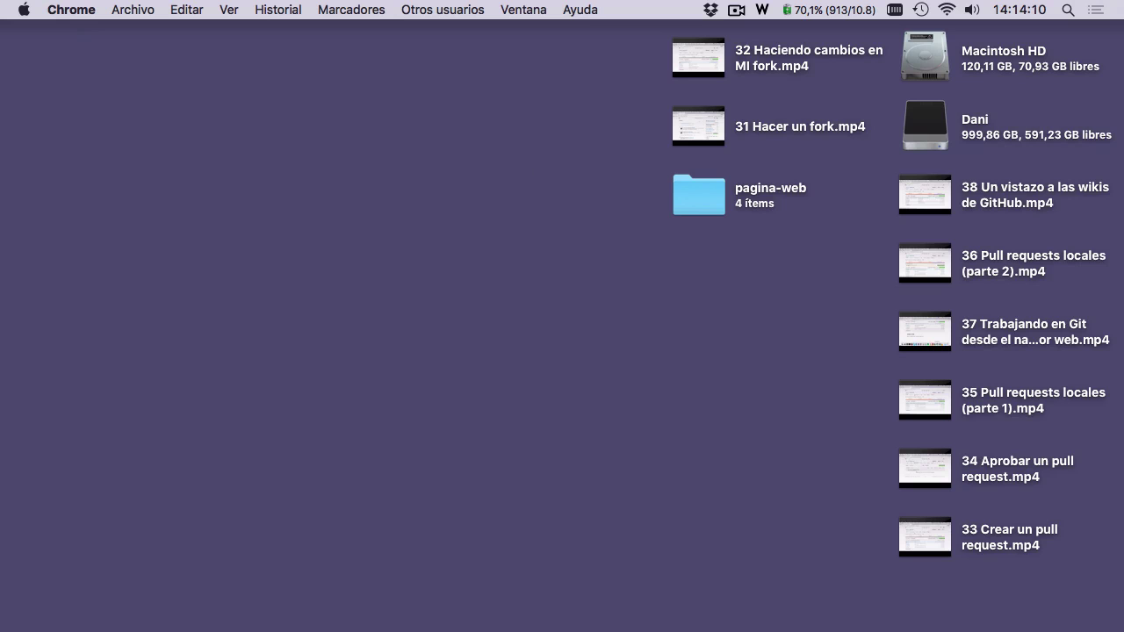
- In a new window go to github.com and open the original pagina-web repository
key(super+n)
text(github.co)
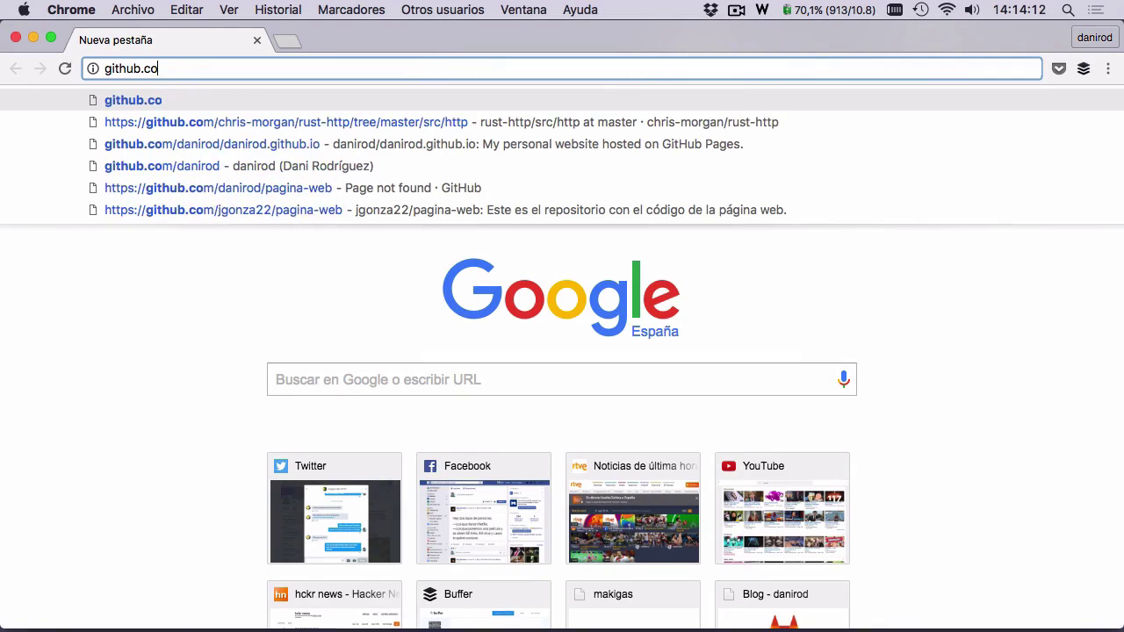
text(m)
key(Return)
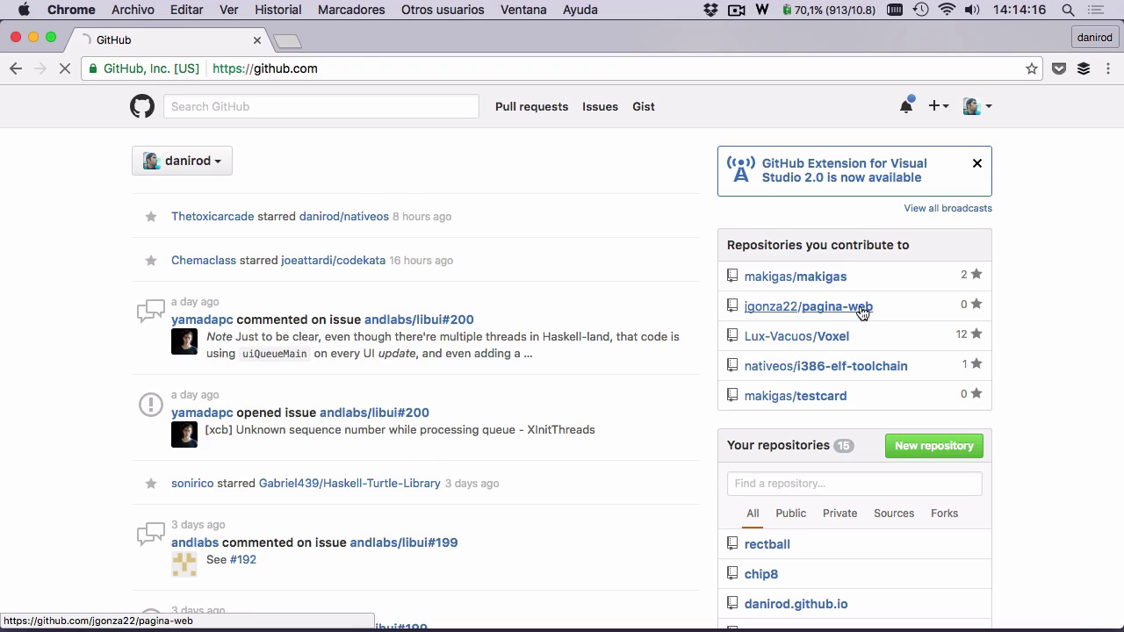
click(862, 312)
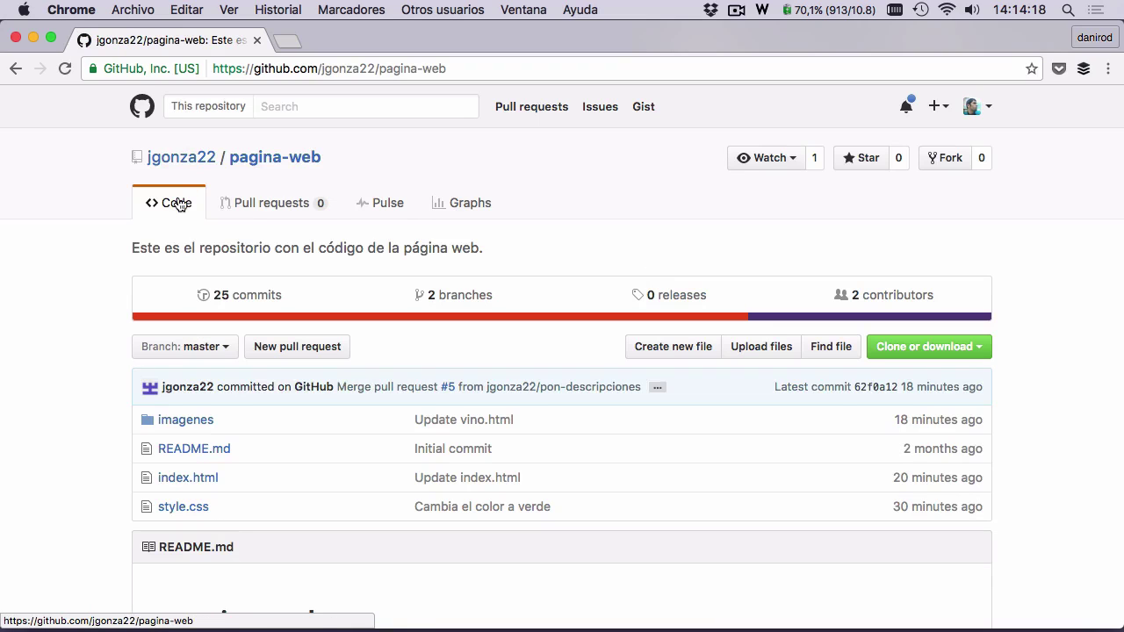